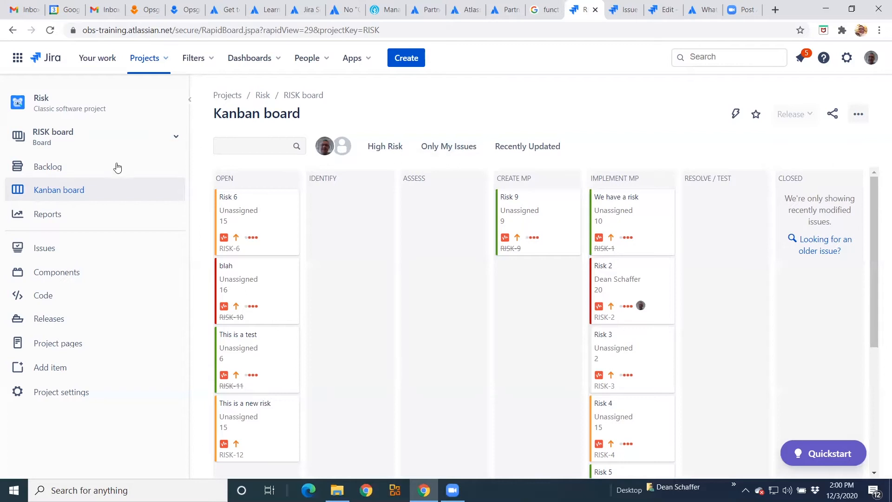
- Review the issue types list, scrolling to the Risk issue type and its related schemes
click(619, 8)
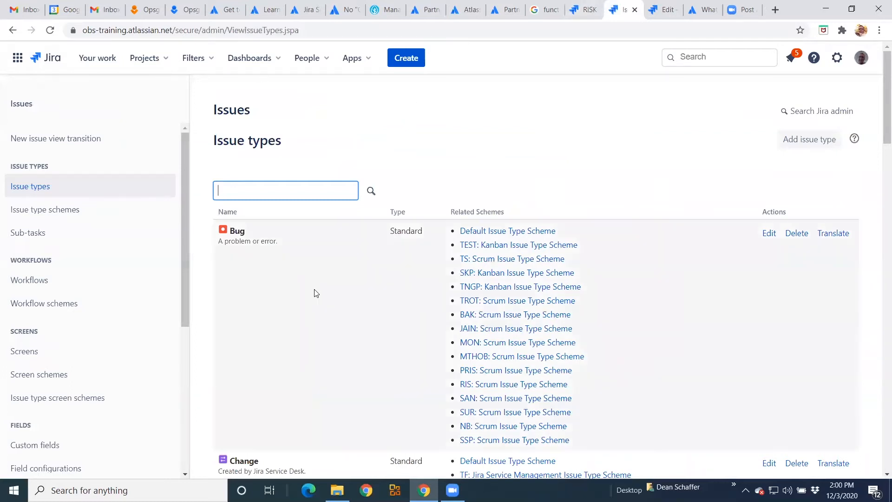
scroll(313, 293, down, 5)
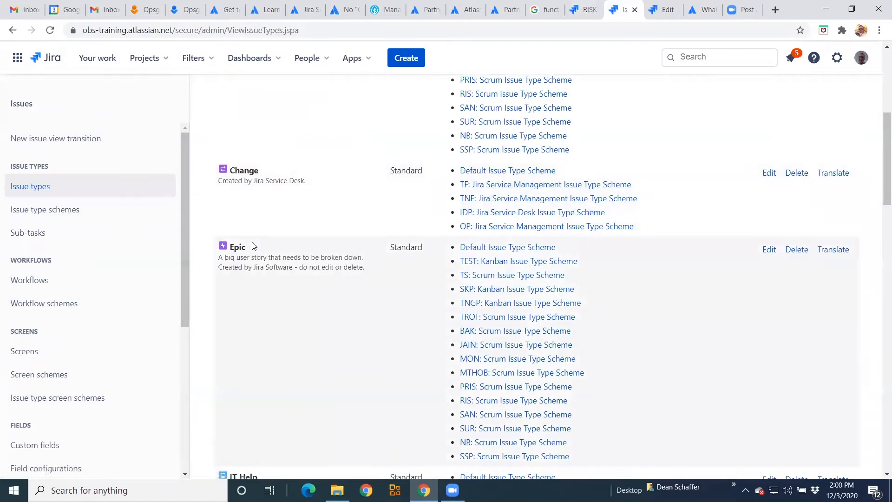
scroll(248, 328, down, 3)
scroll(249, 326, down, 3)
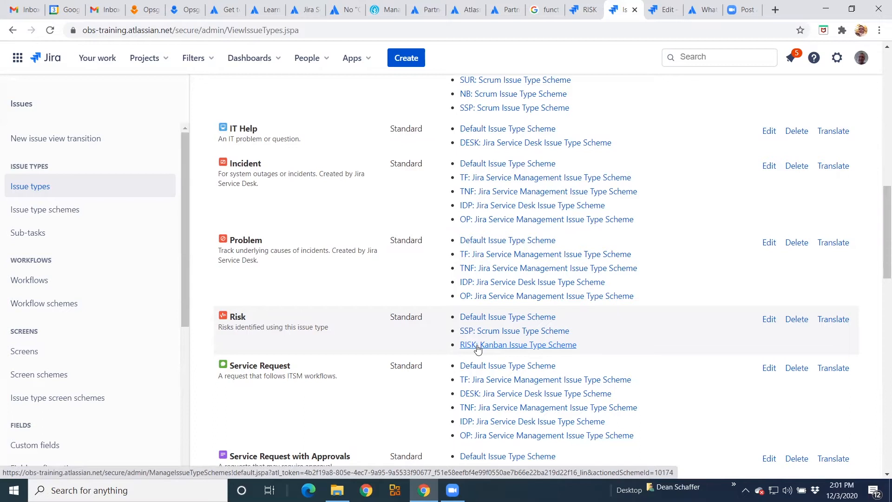
- Open the Risk workflow's Approve MP transition and inspect its conditions
click(52, 280)
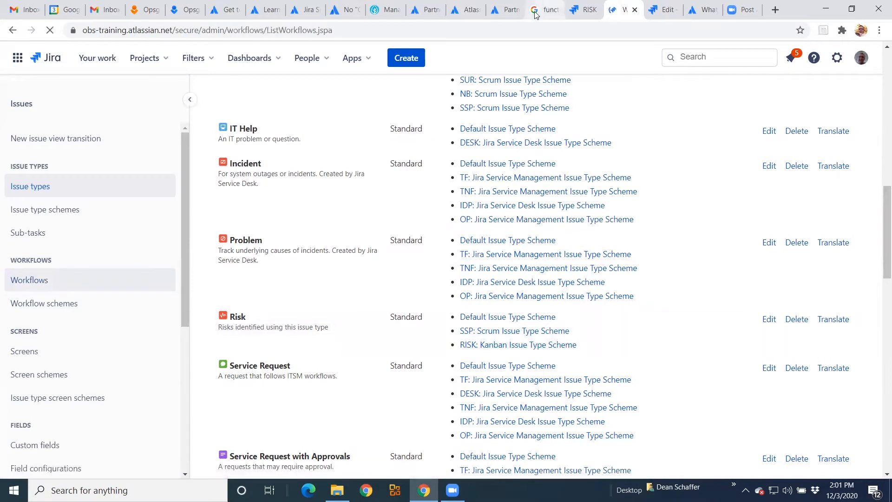
click(663, 10)
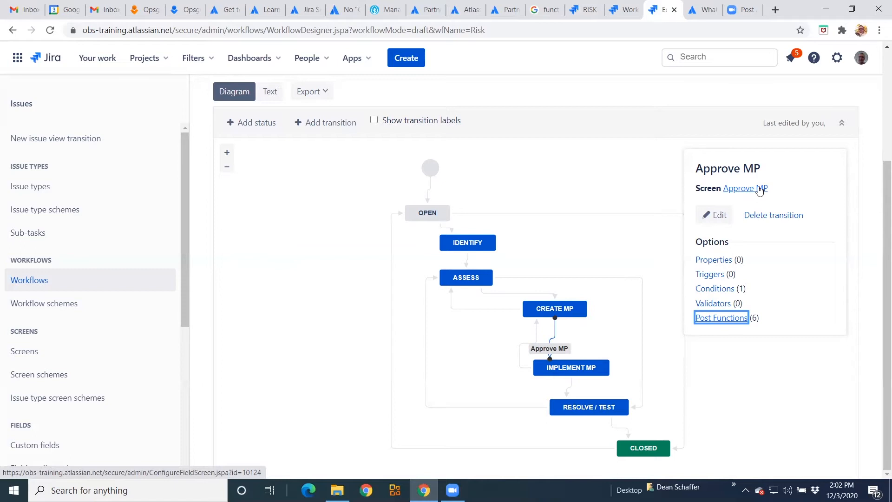
click(716, 289)
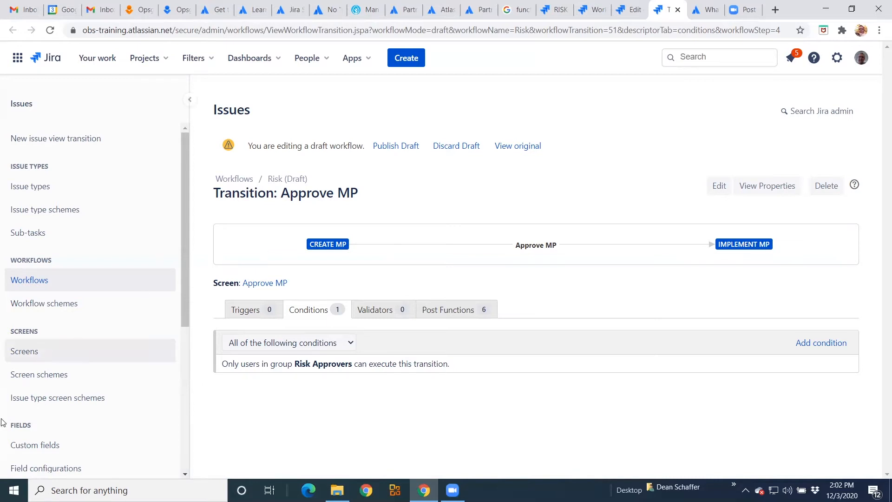
- Start a new Risk issue with Impact set to Extensive - Risk 5 and Probability to Likely - Risk 3
click(30, 448)
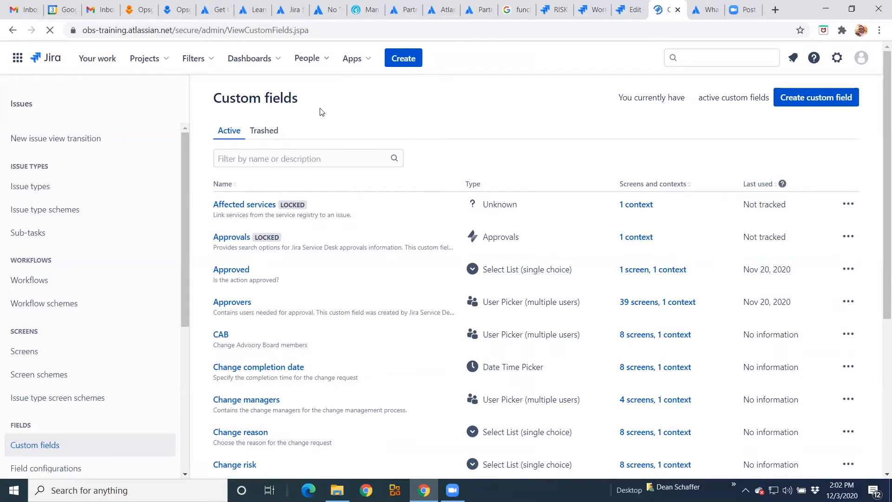
click(408, 59)
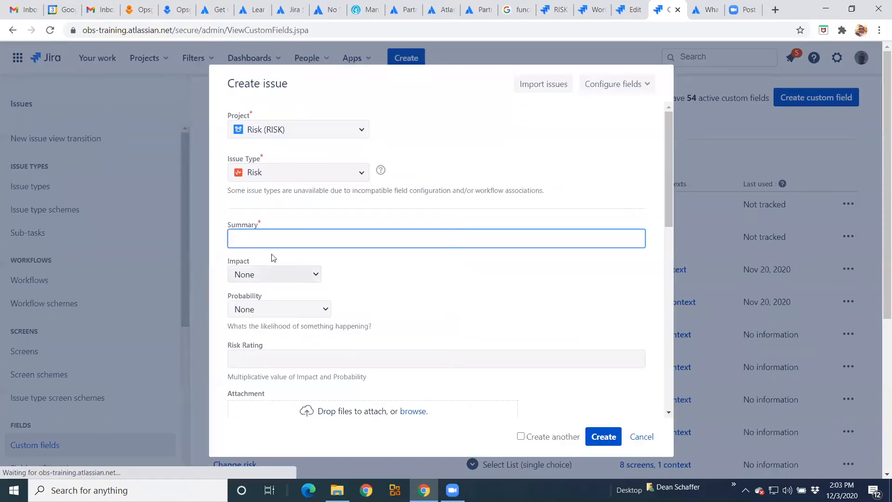
click(265, 280)
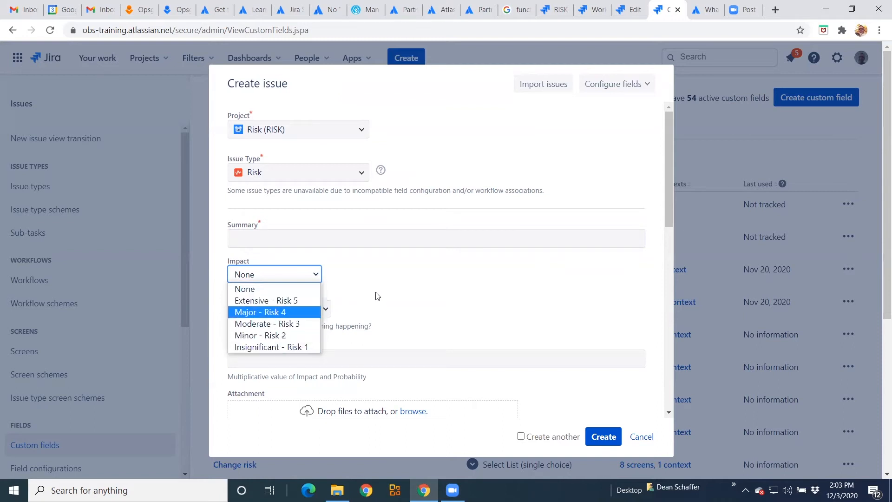
click(265, 306)
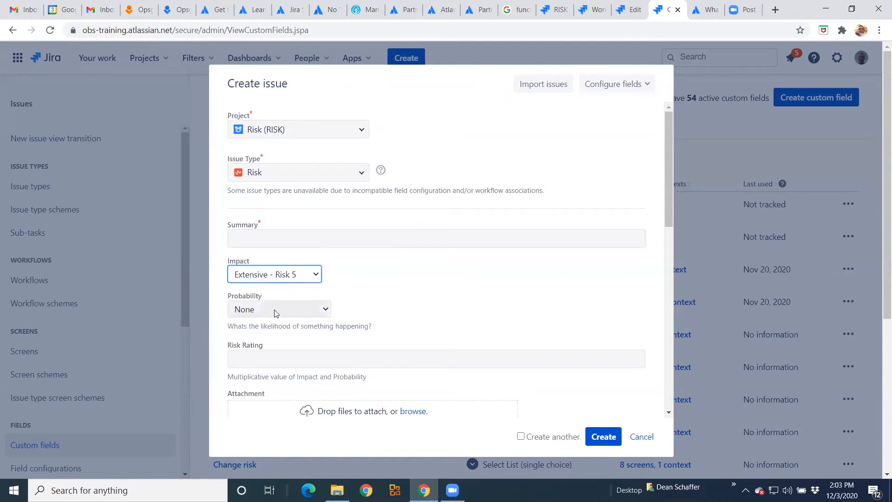
click(274, 310)
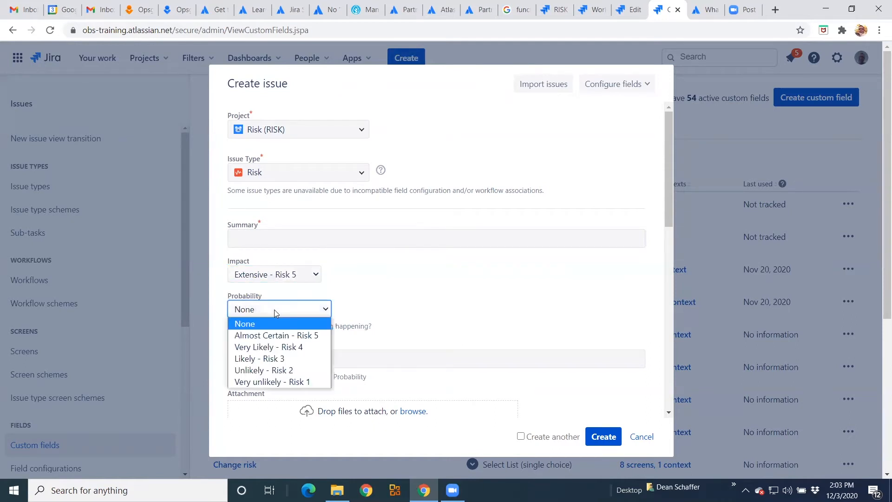
click(281, 361)
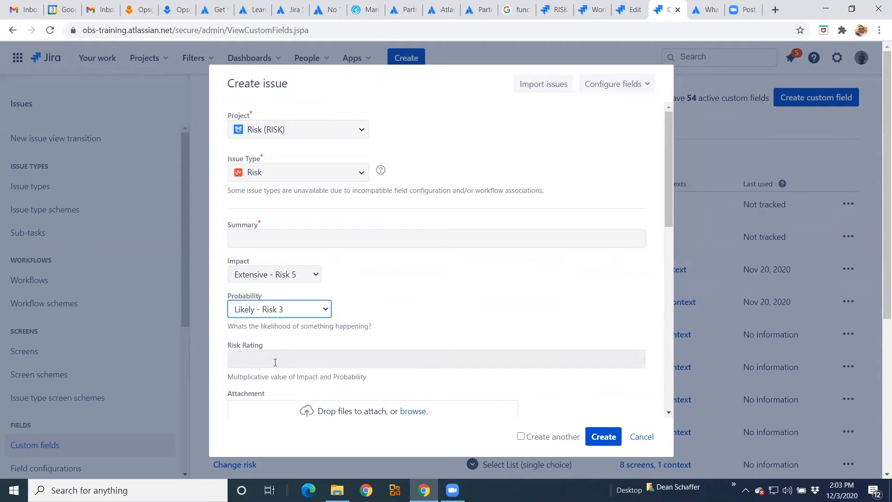
- Glance at the smart values documentation and the workflows list before returning to the new issue form
click(706, 13)
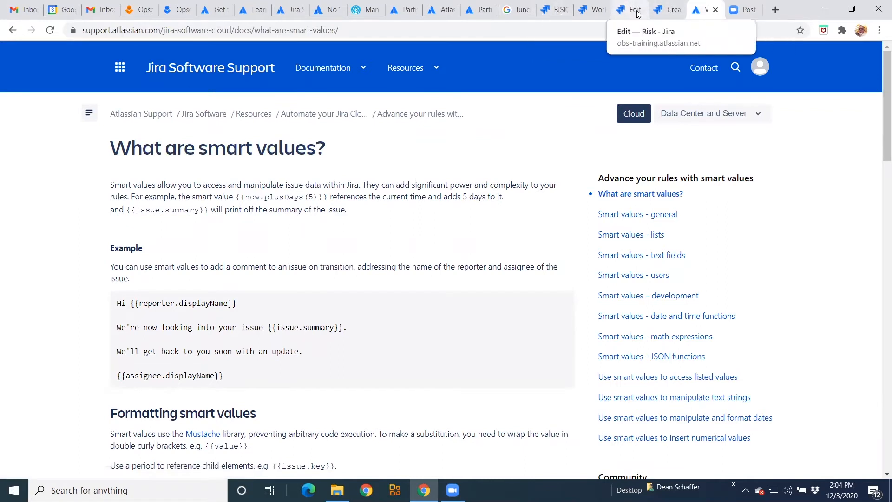
click(590, 15)
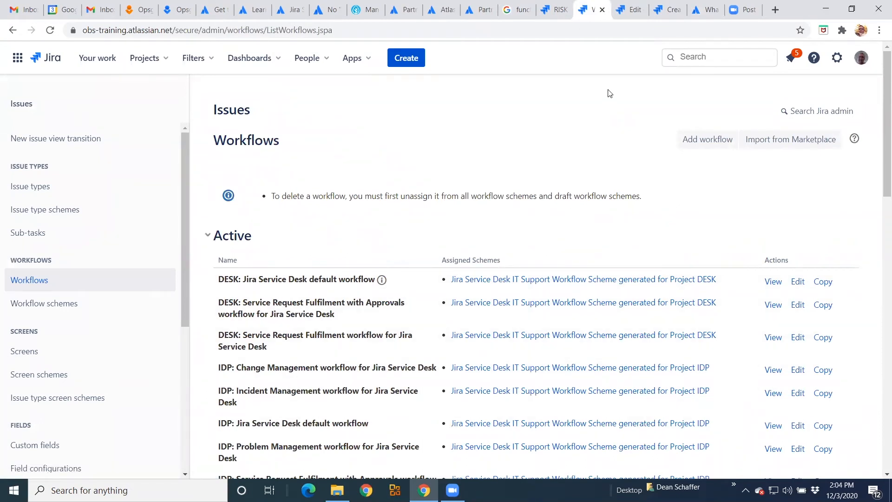
click(670, 22)
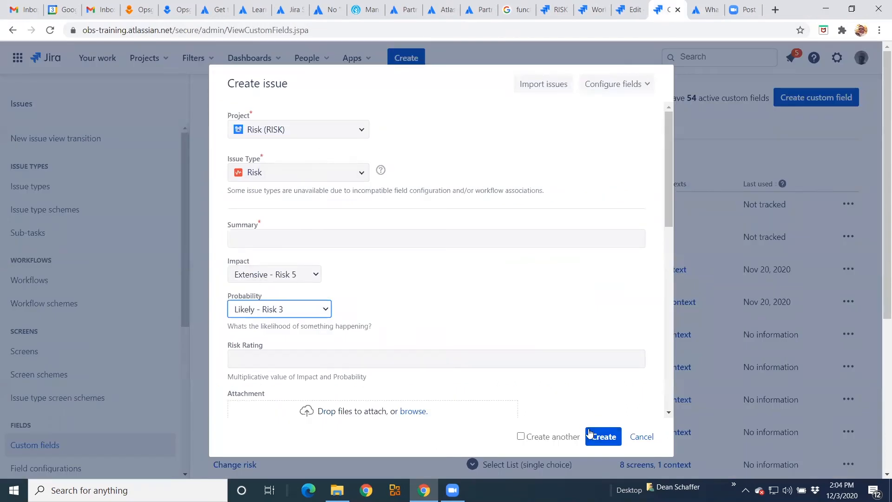
- Enter the summary Email is down, create the issue and open it to check its risk fields
click(417, 231)
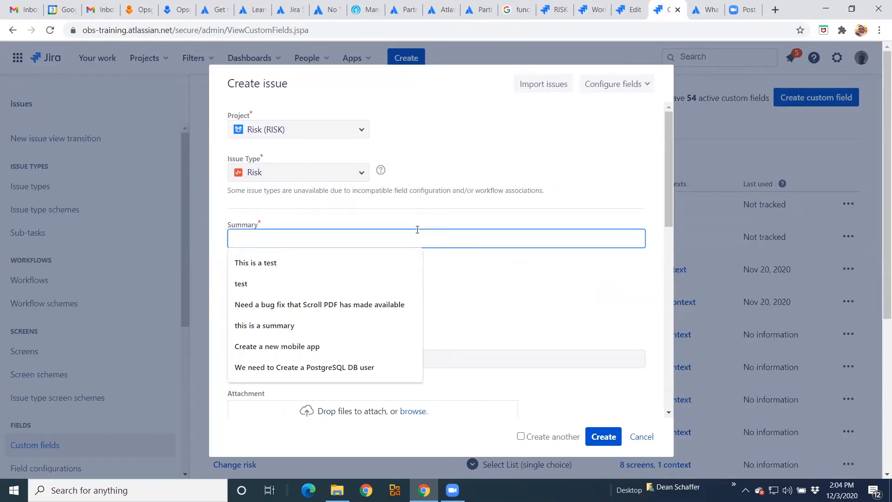
text(Email is down)
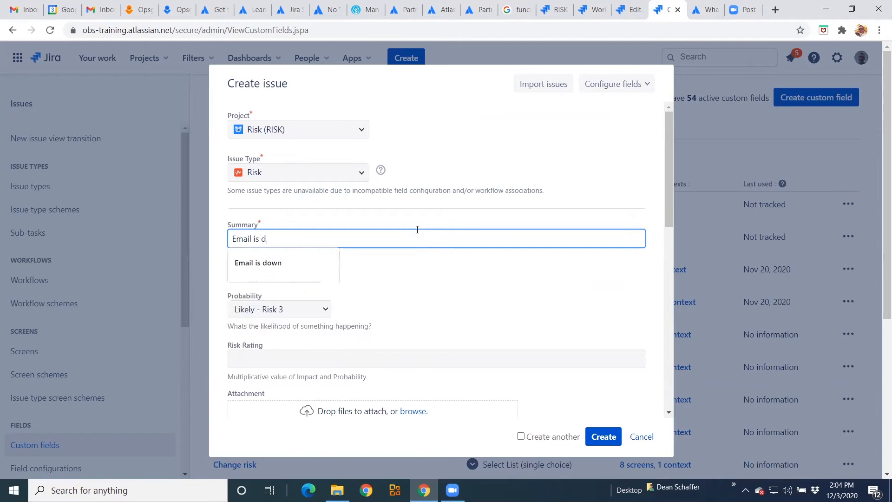
key(Escape)
click(599, 437)
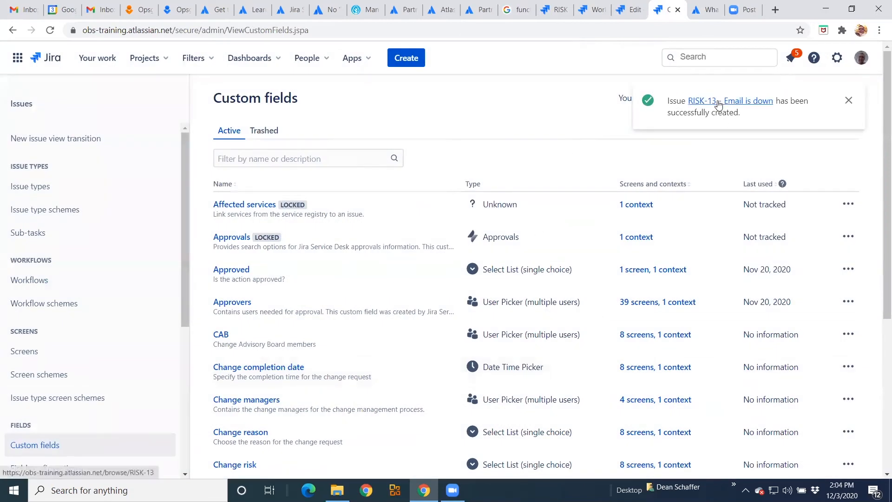
click(719, 105)
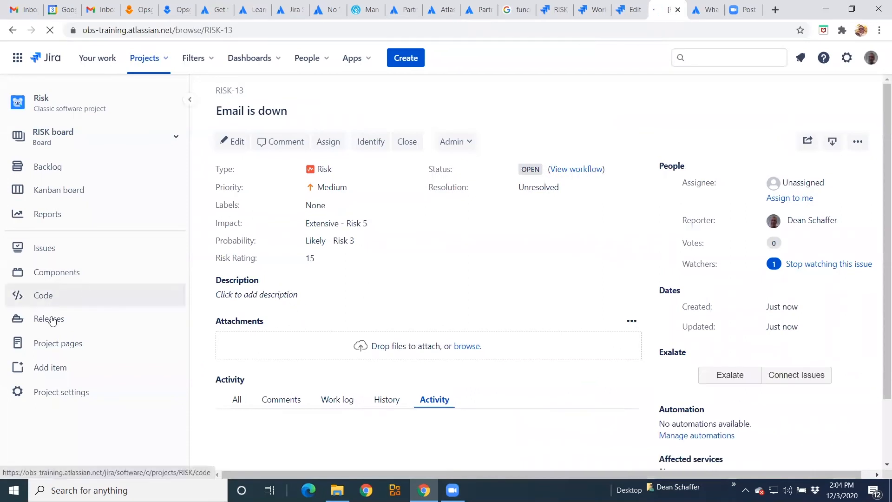
- Inspect the project's Risk Rating automation rule, its value-change trigger and Risk Rating edit action, without saving
click(51, 402)
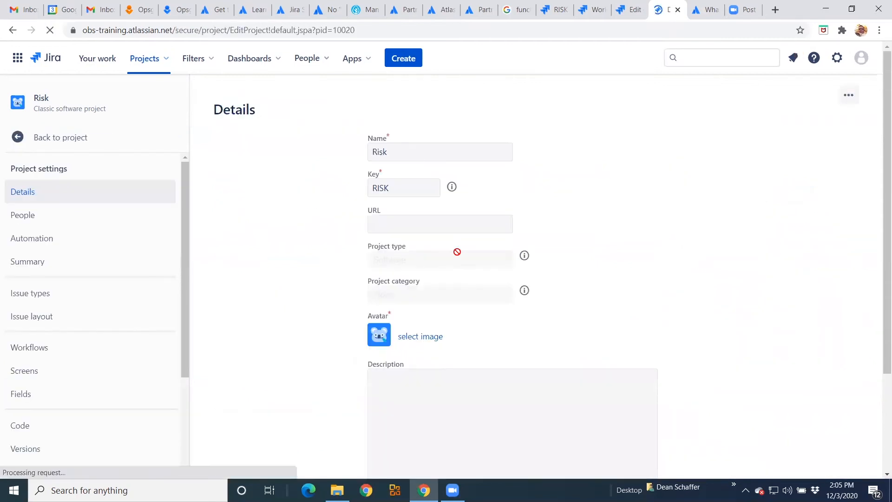
click(54, 244)
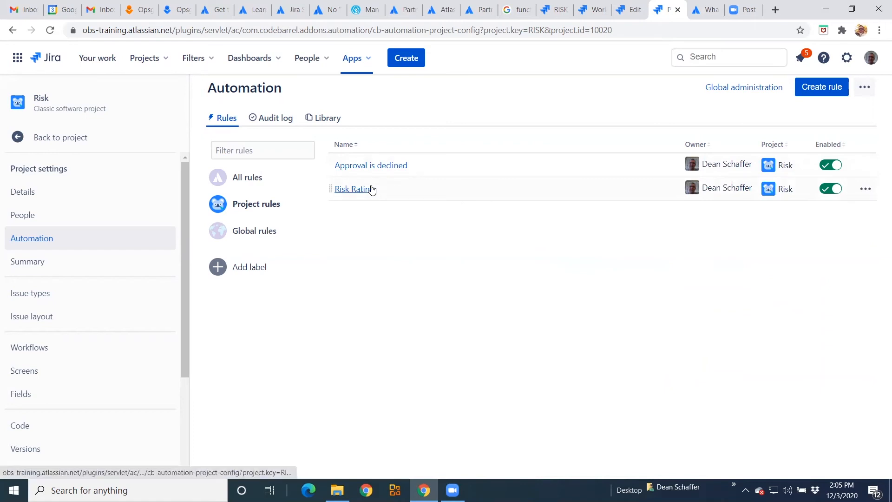
click(371, 189)
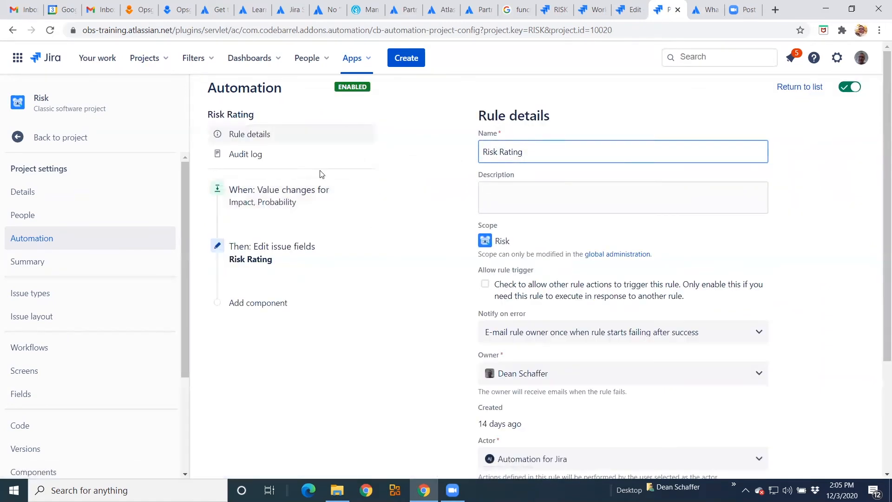
click(271, 205)
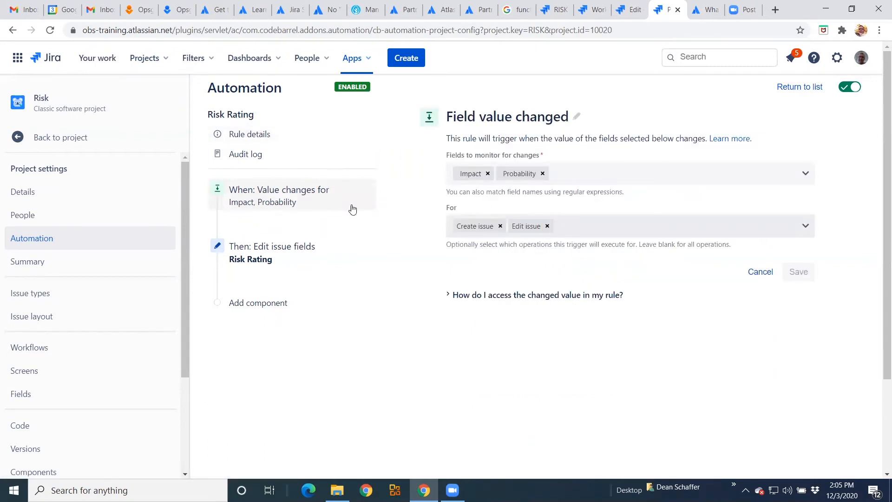
click(286, 251)
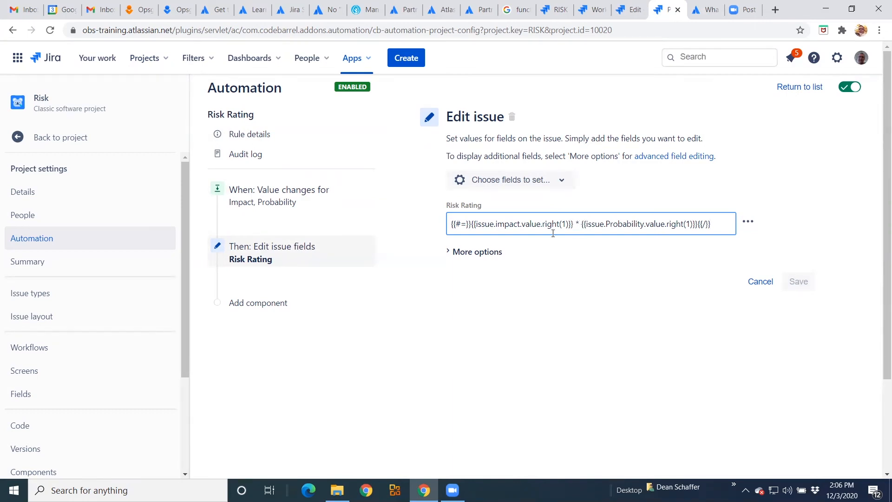
click(760, 284)
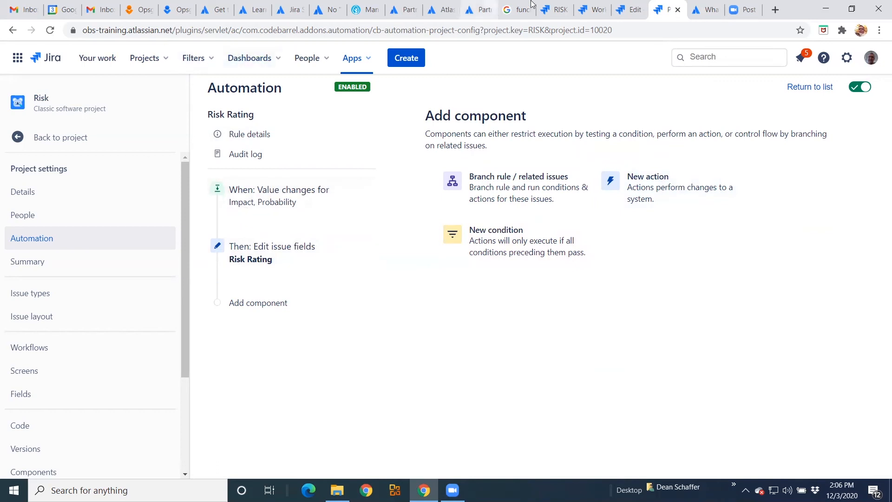
click(557, 10)
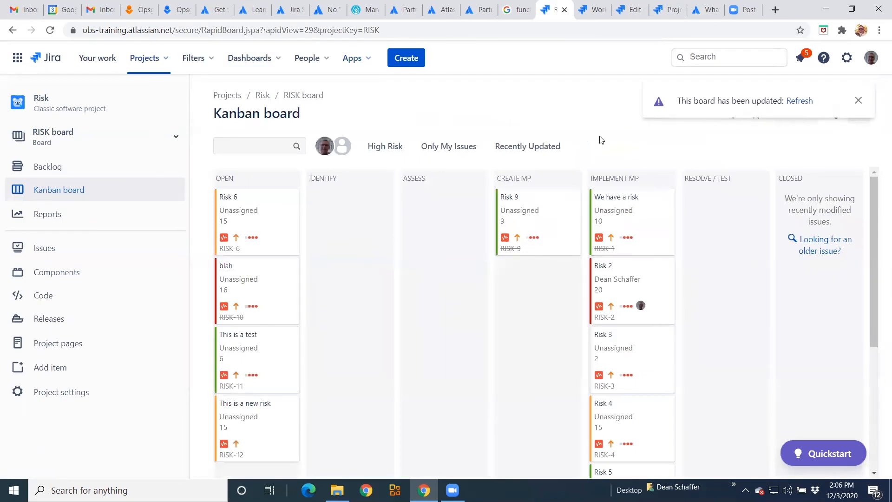
click(668, 9)
scroll(96, 281, down, 3)
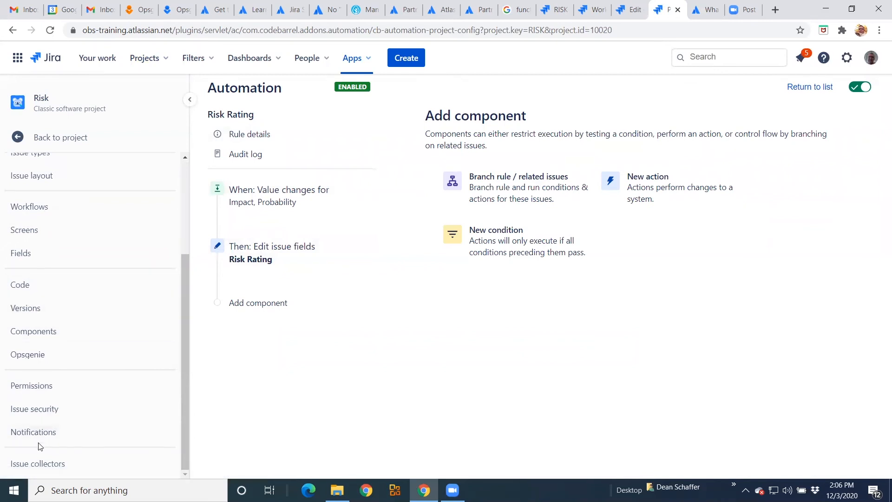
scroll(39, 447, up, 3)
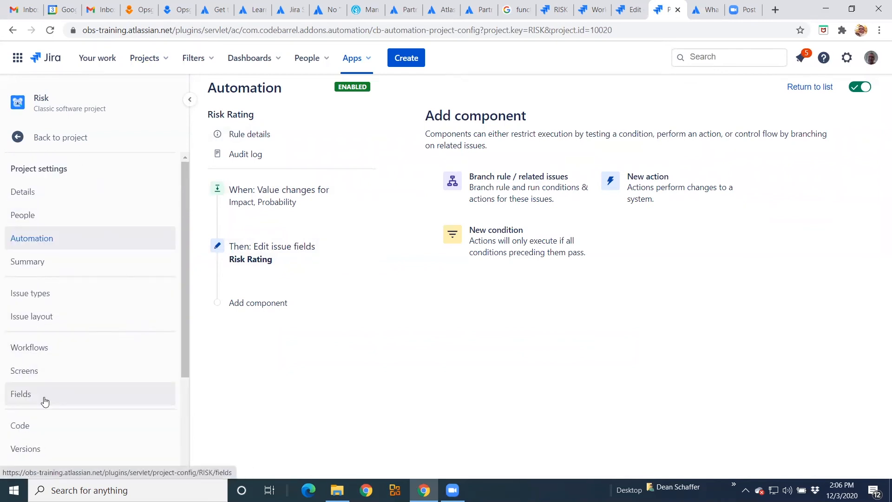
- Return to the RISK board and review its swimlanes, quick filters and card colour settings
click(567, 13)
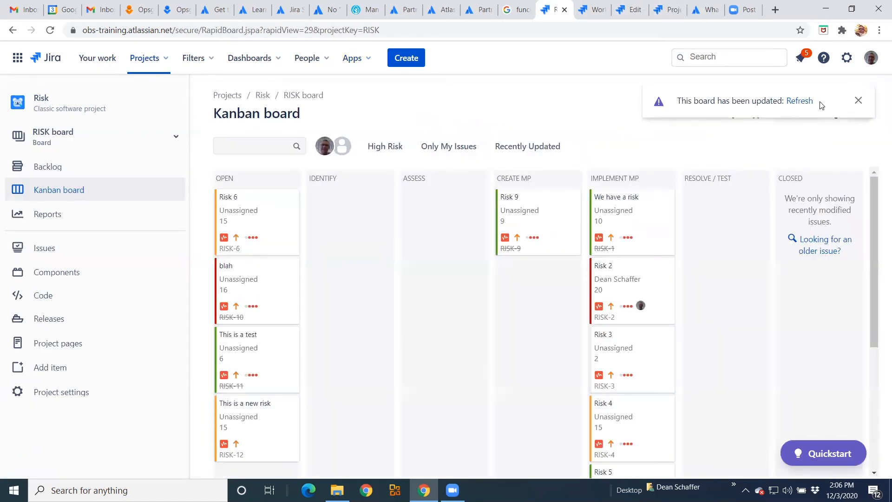
click(858, 100)
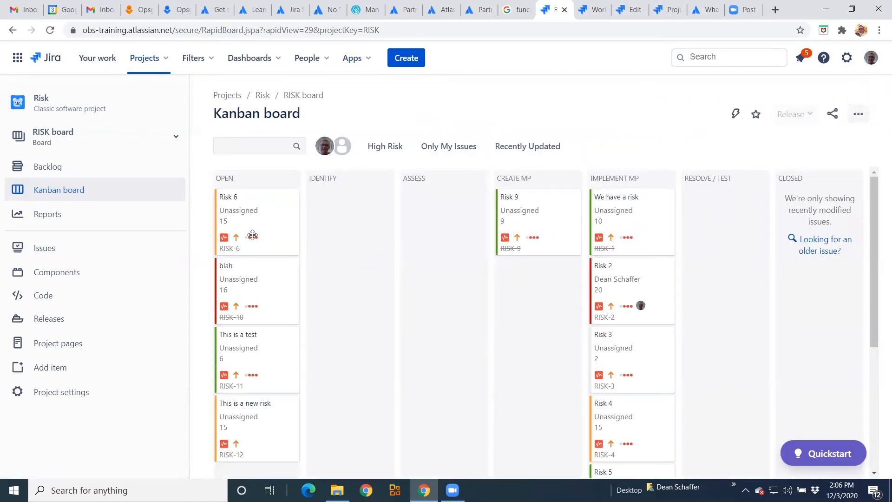
click(864, 116)
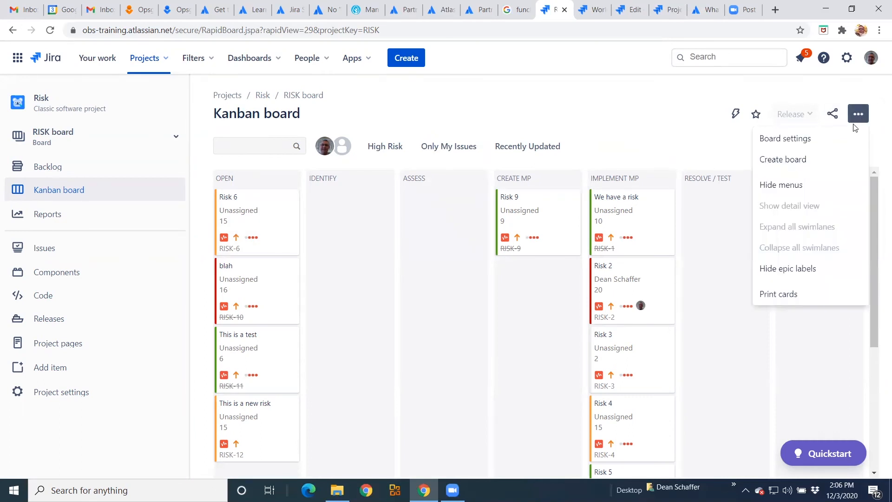
click(830, 145)
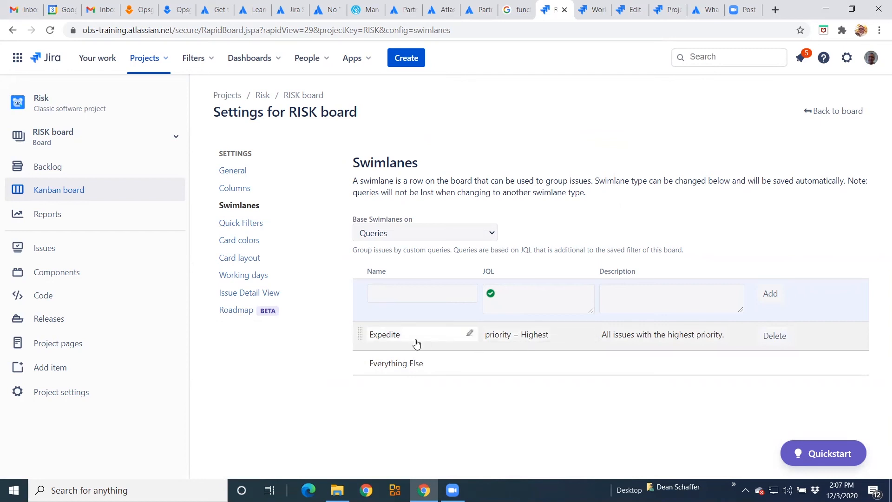
click(240, 225)
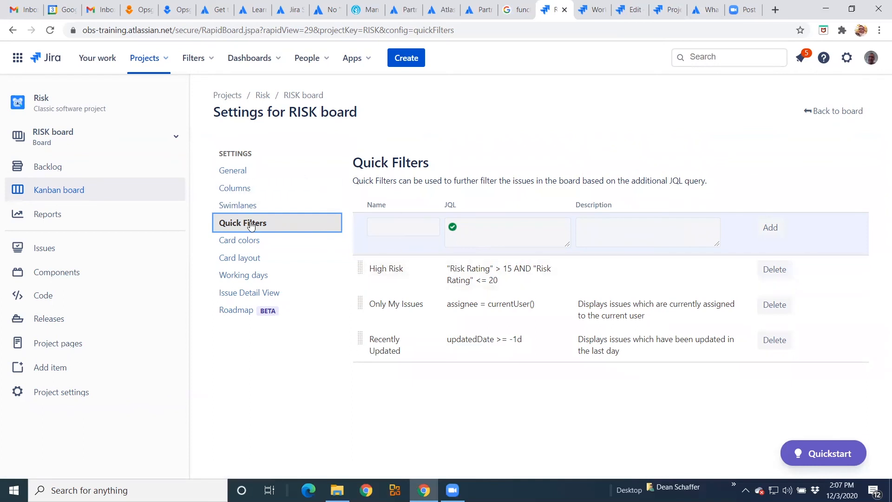
click(239, 247)
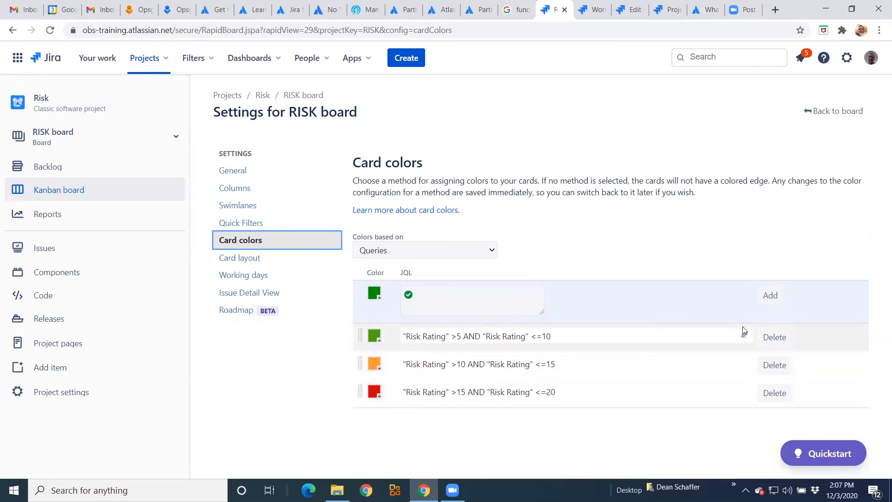
click(799, 139)
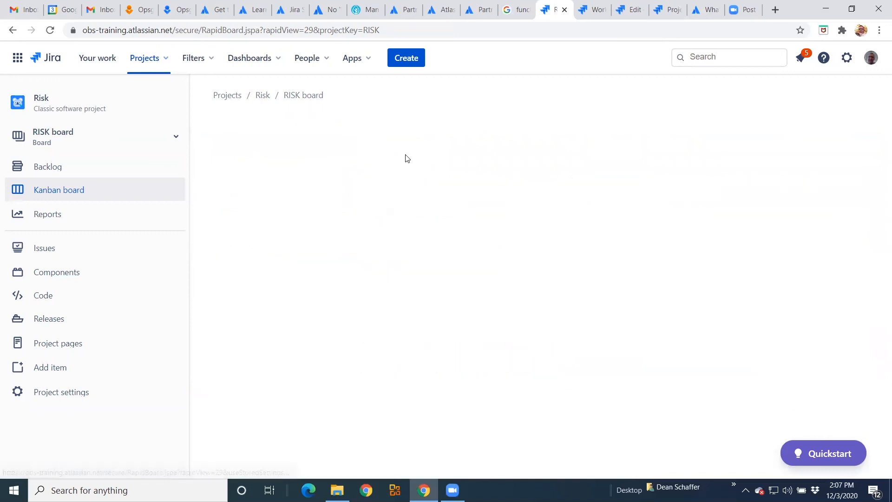